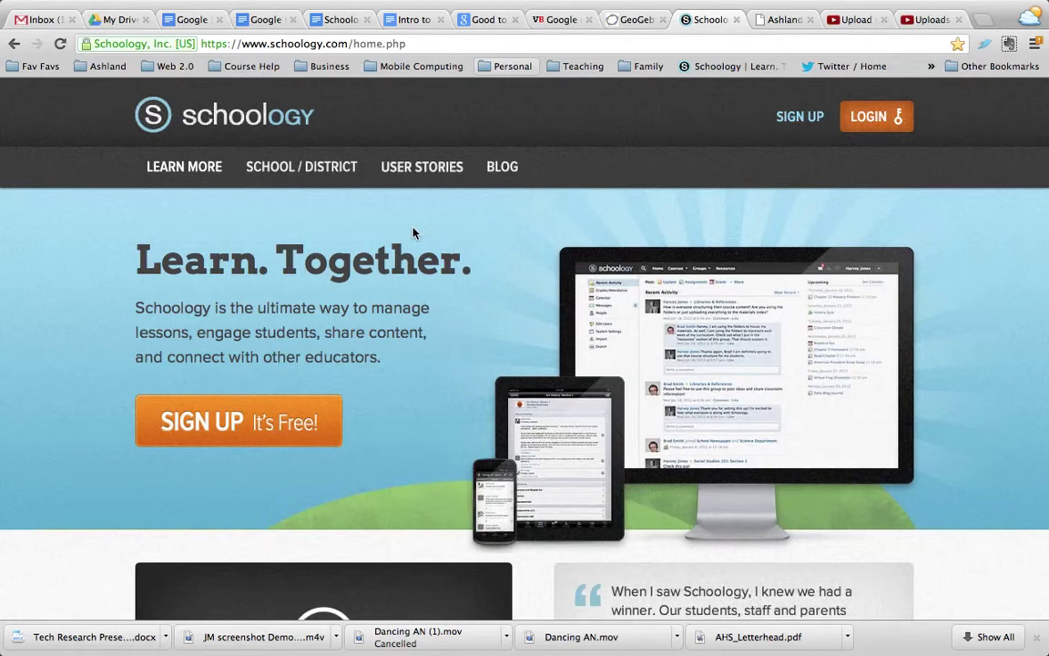
Begin a new Schoology sign-up and choose the Instructor account type
click(798, 121)
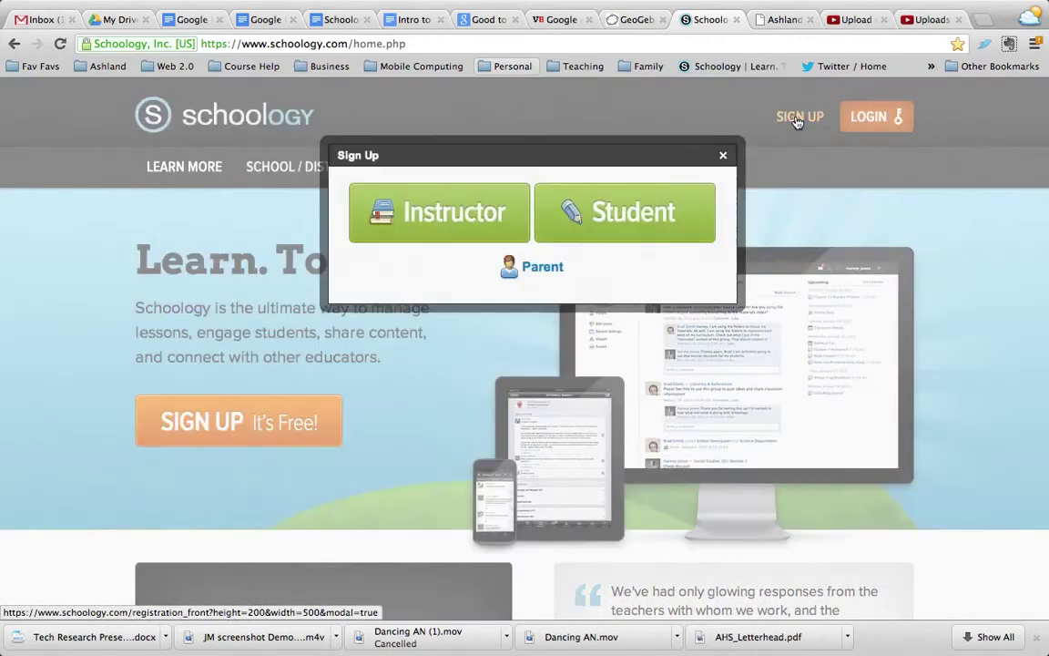
click(472, 209)
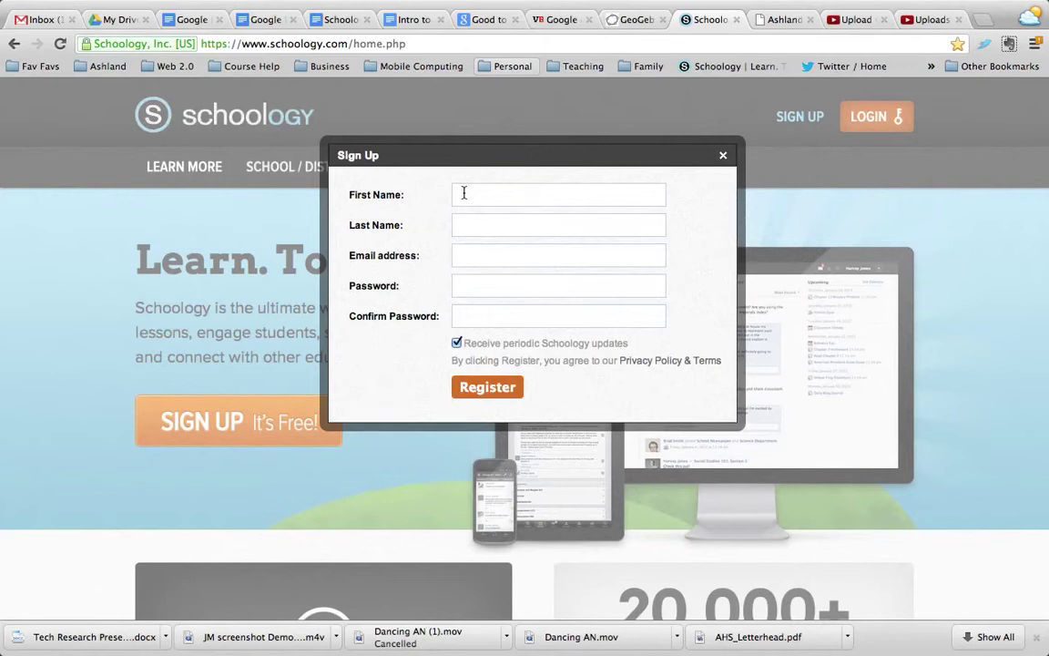
Enter the new user's first name, last name and e-mail address in the sign-up form
click(463, 193)
key(Tab)
key(Tab)
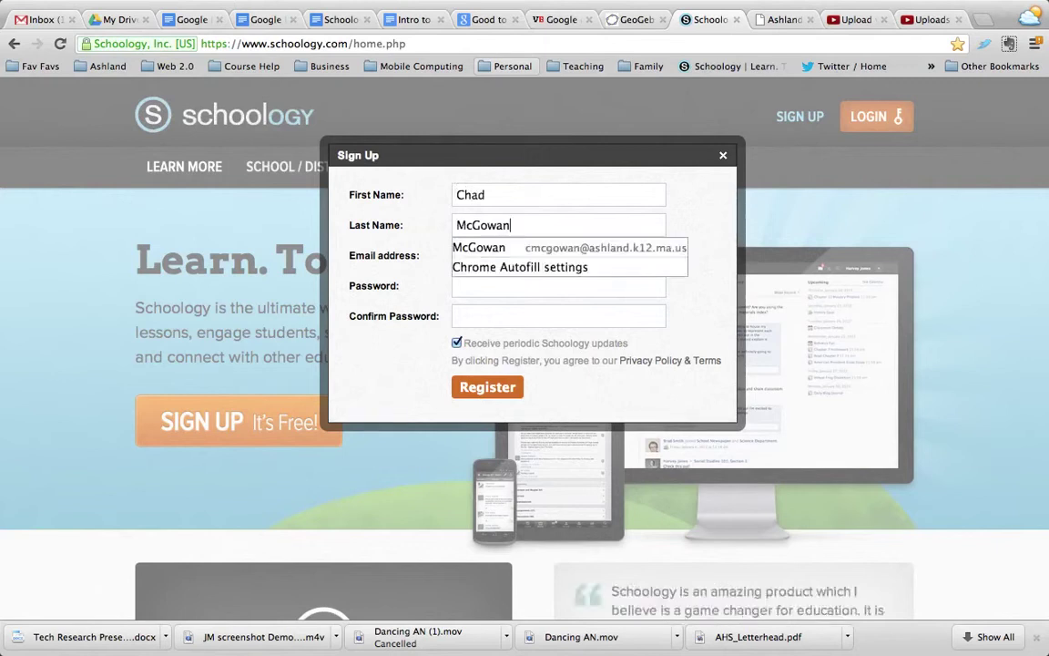
key(Tab)
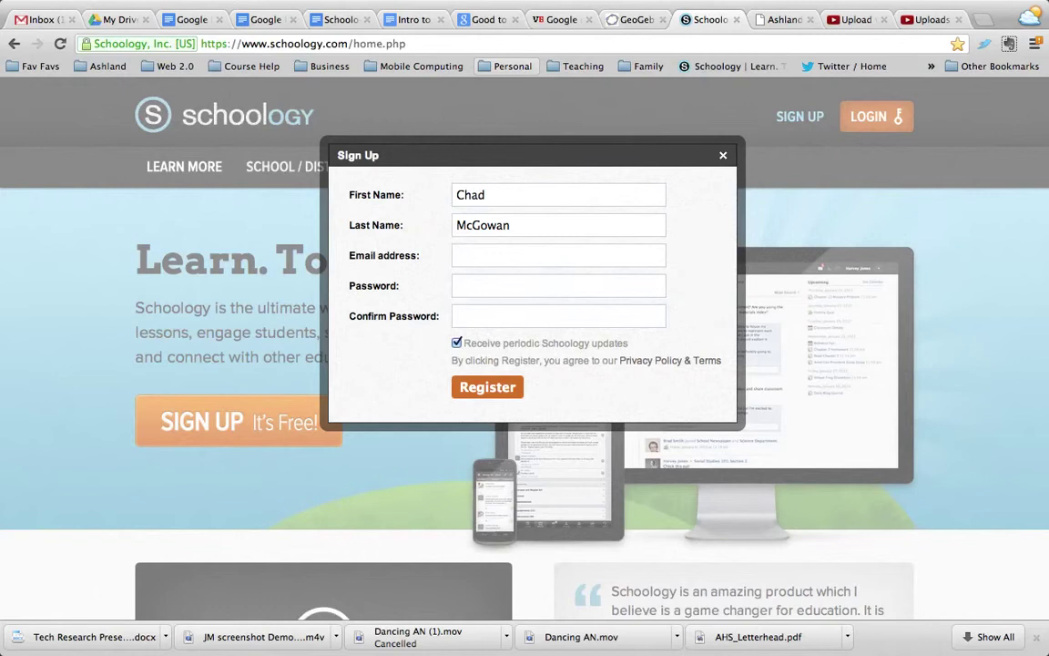
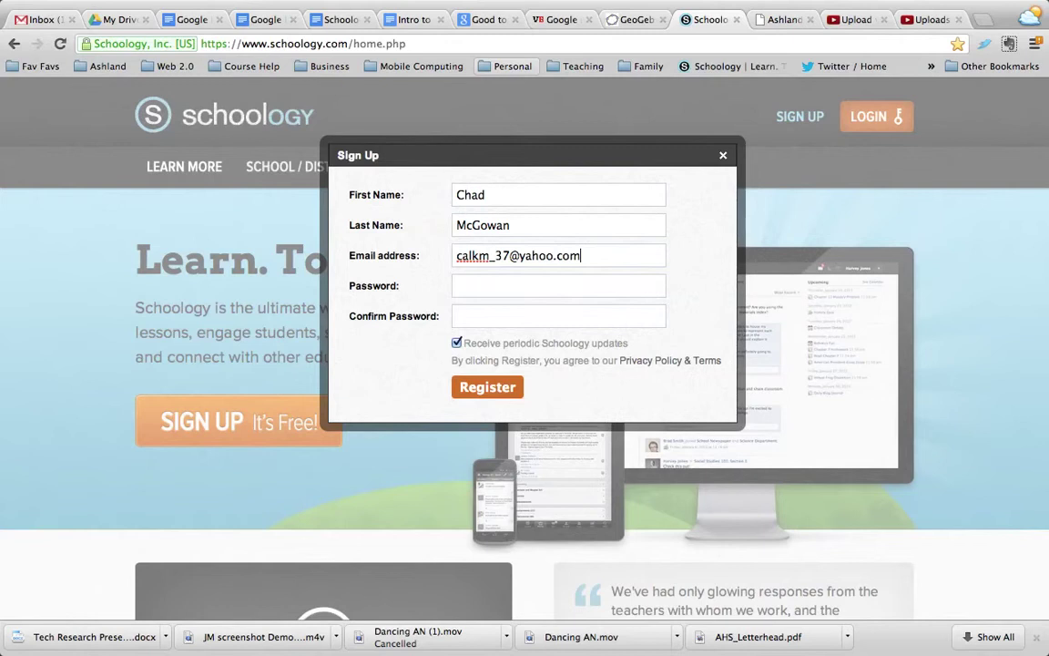
Enter and confirm the account password, then submit the registration
click(458, 286)
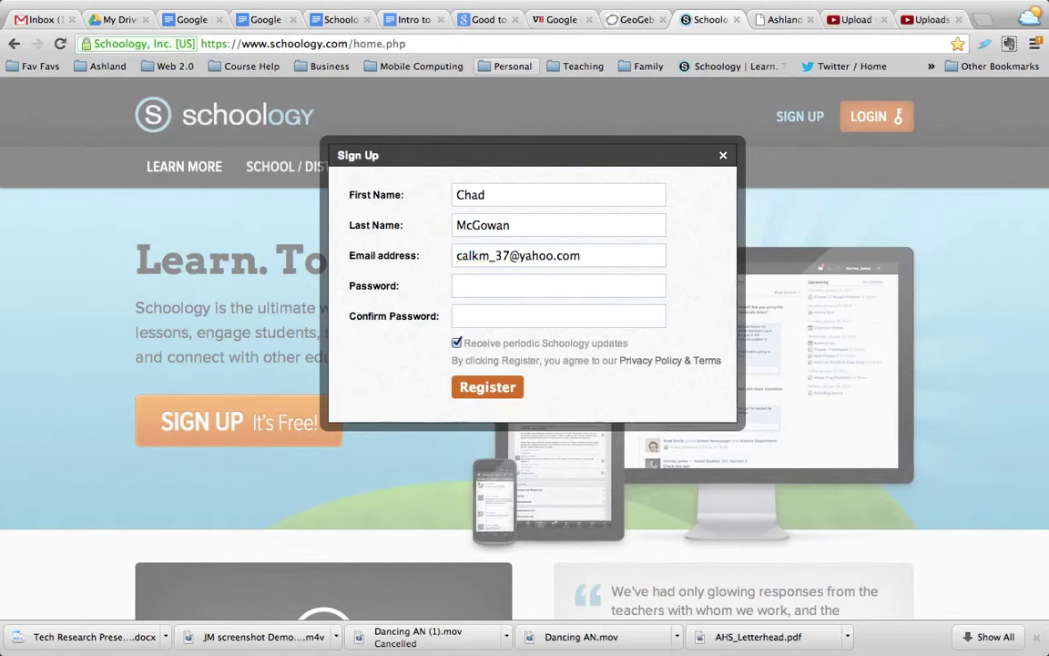
text(*******)
key(Tab)
text(*******)
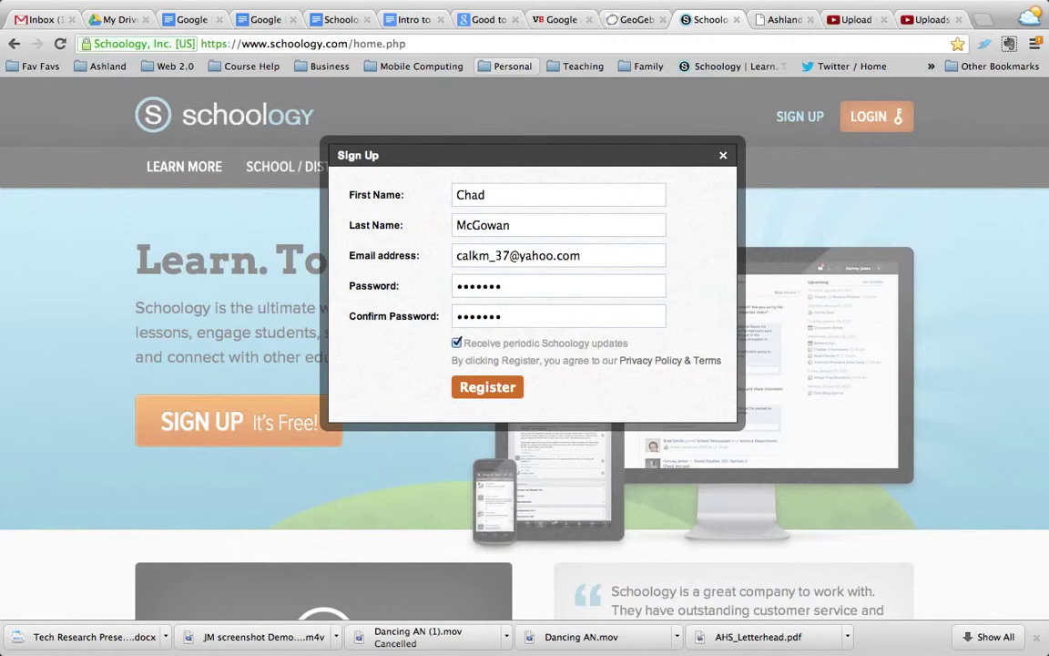
click(483, 387)
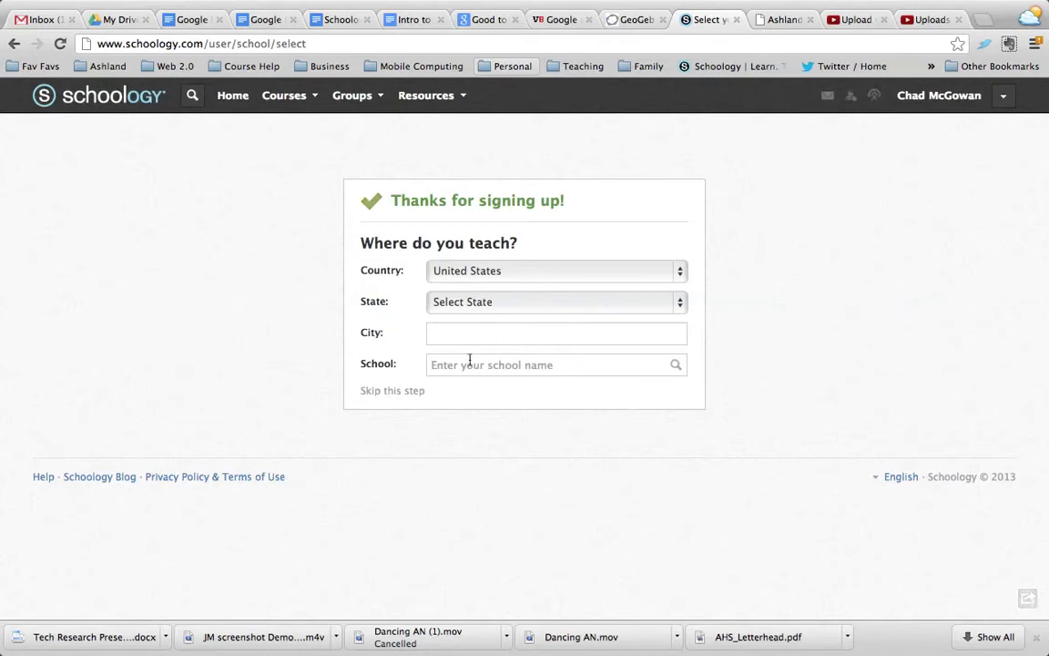
Enter school 'Ashland High School', country United States, state Massachusetts, and city Ashland
click(458, 364)
text(Ashland High School)
click(430, 273)
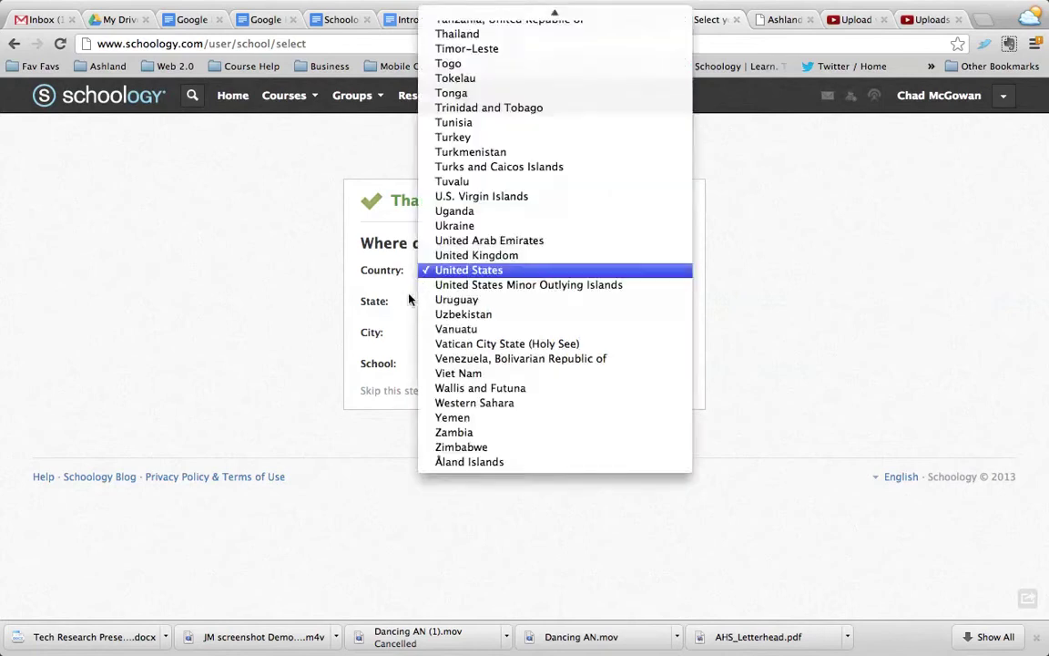
click(440, 301)
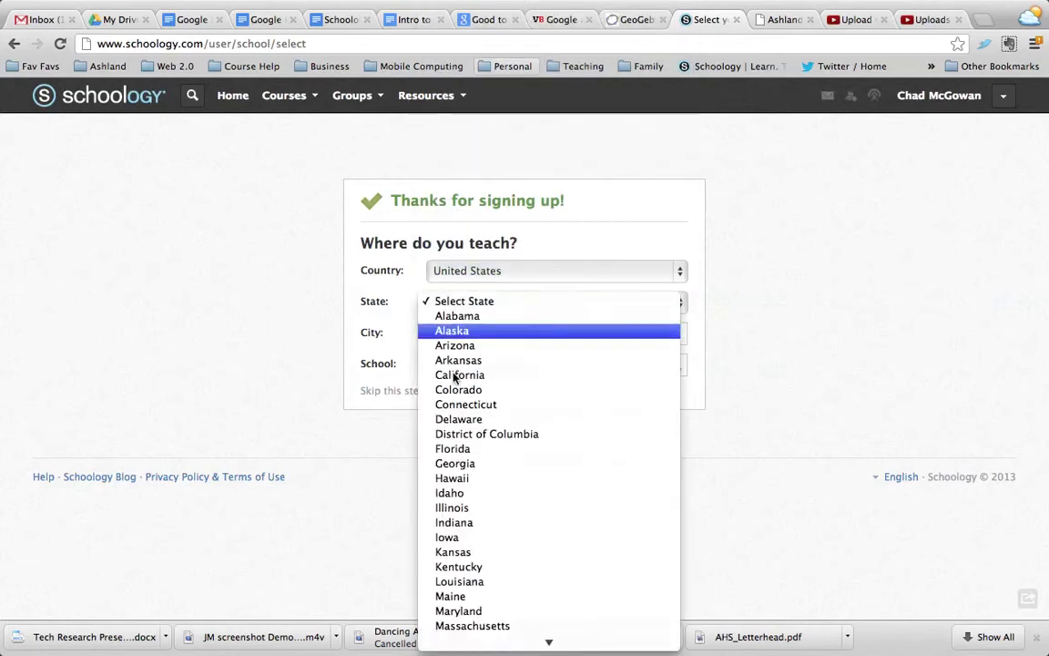
click(452, 639)
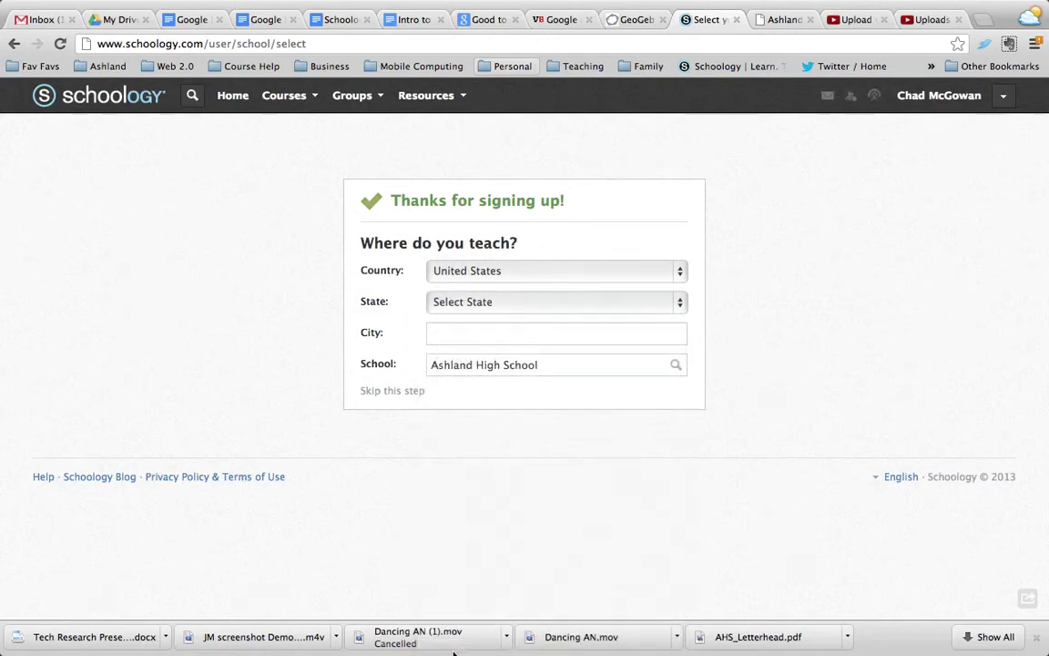
click(455, 302)
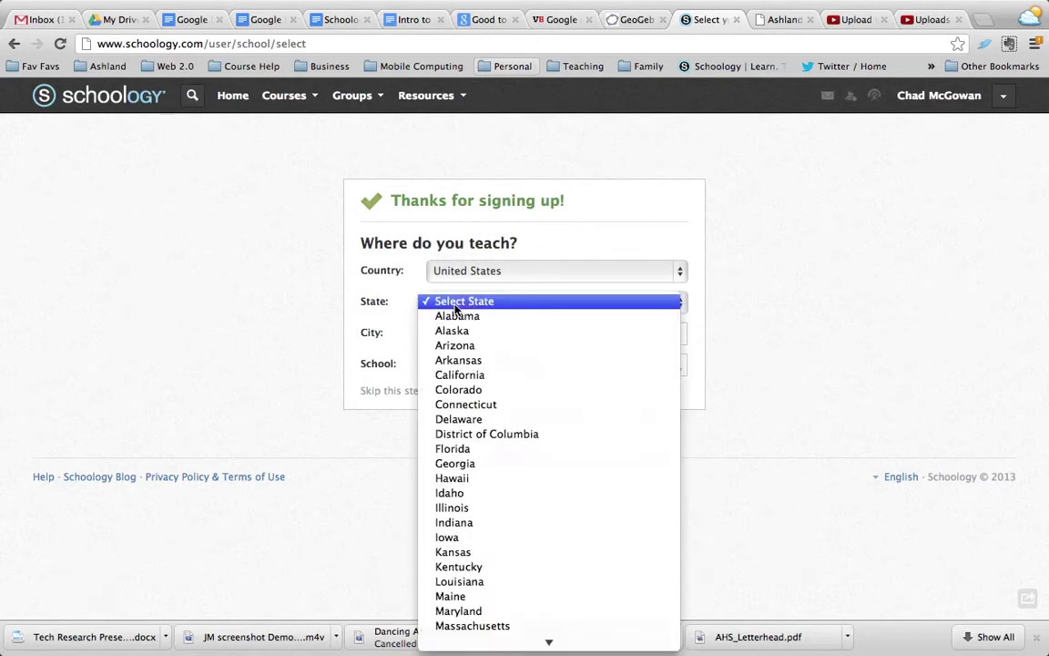
click(467, 626)
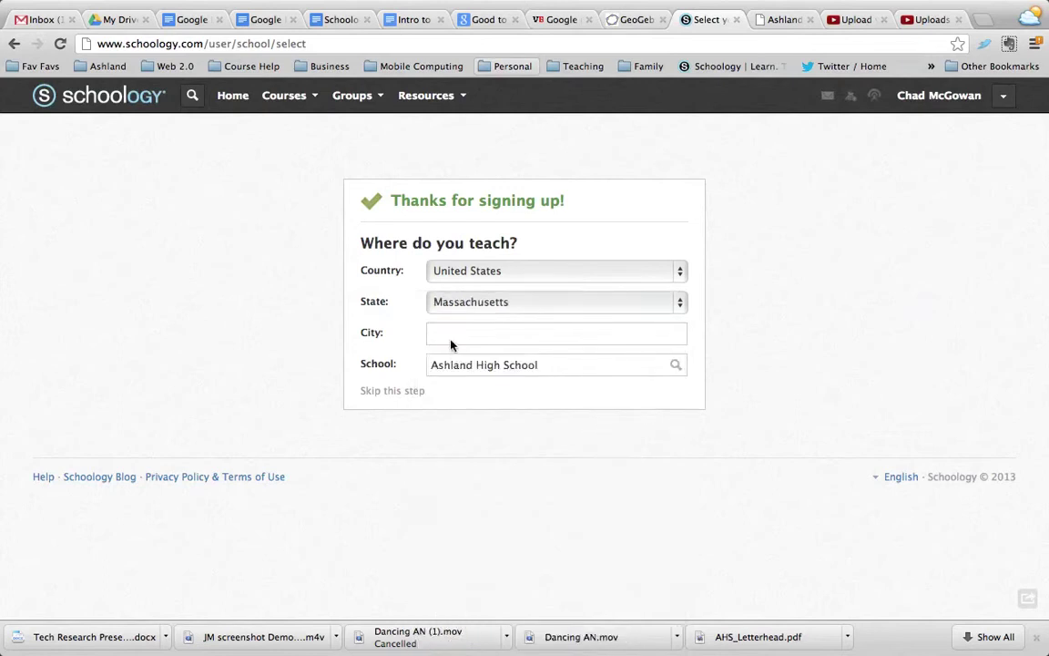
click(449, 332)
text(Ashland)
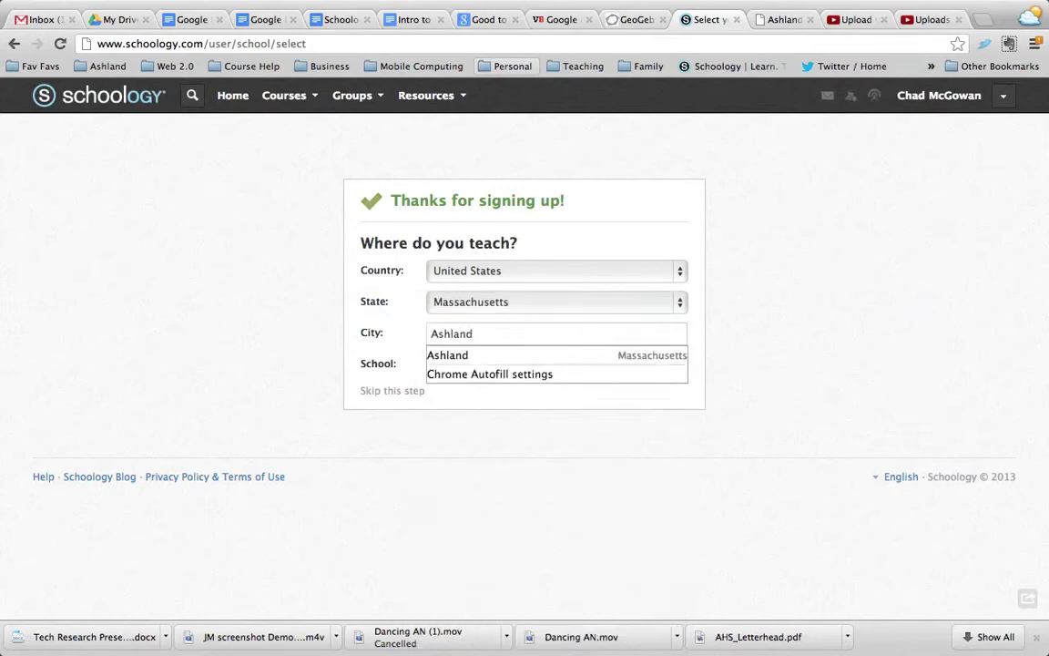
click(417, 328)
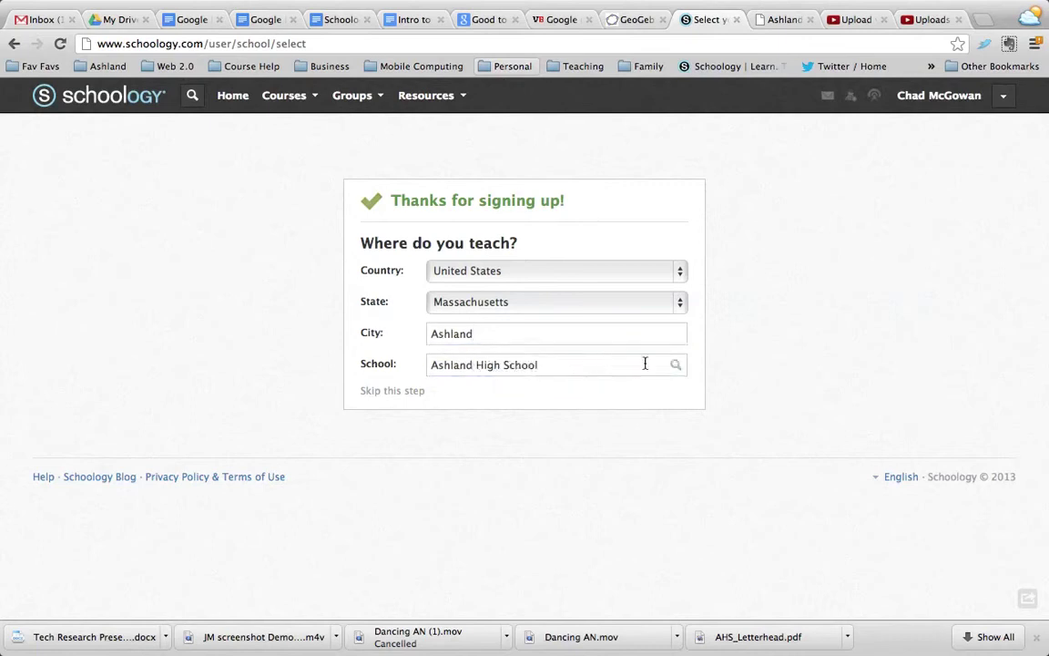
Search the schools, pick Ashland High School in Ashland, MA, and confirm it
click(676, 367)
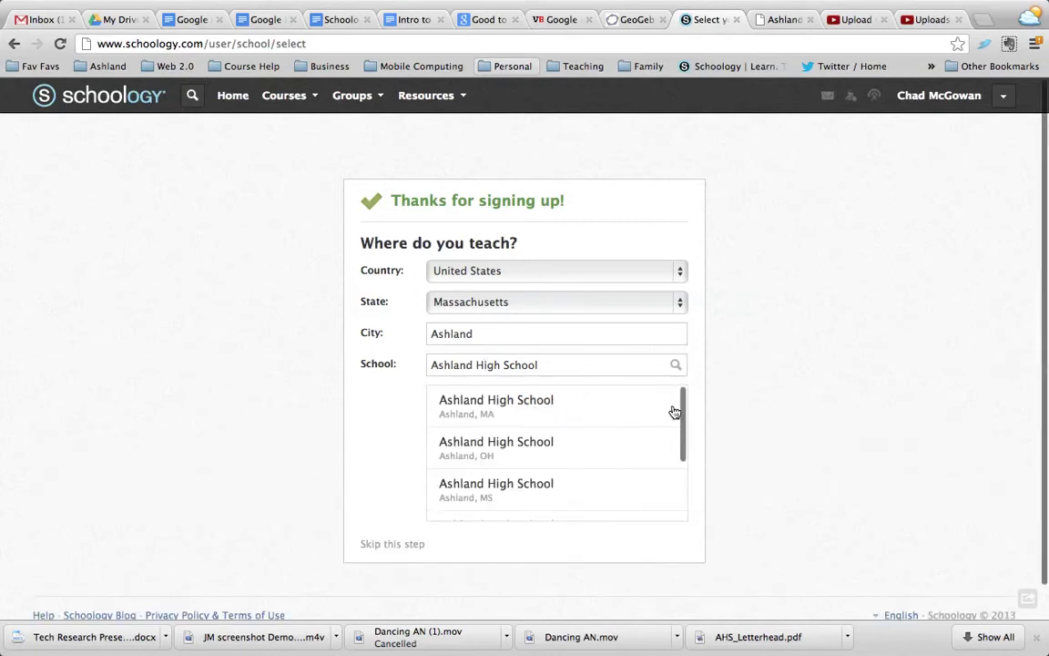
drag(683, 404, 655, 393)
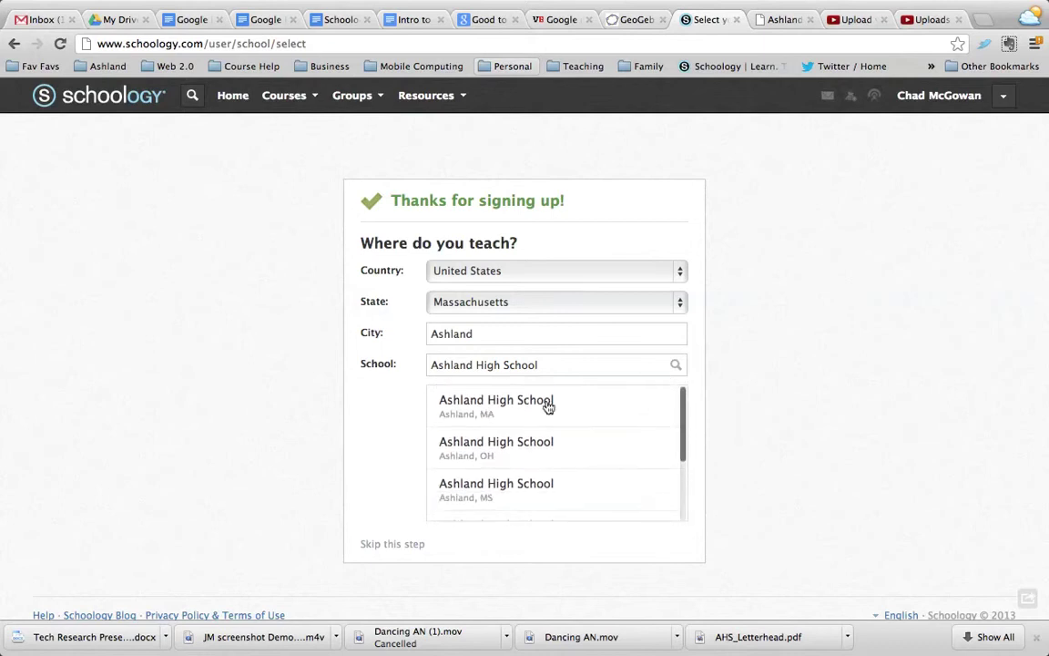
click(491, 399)
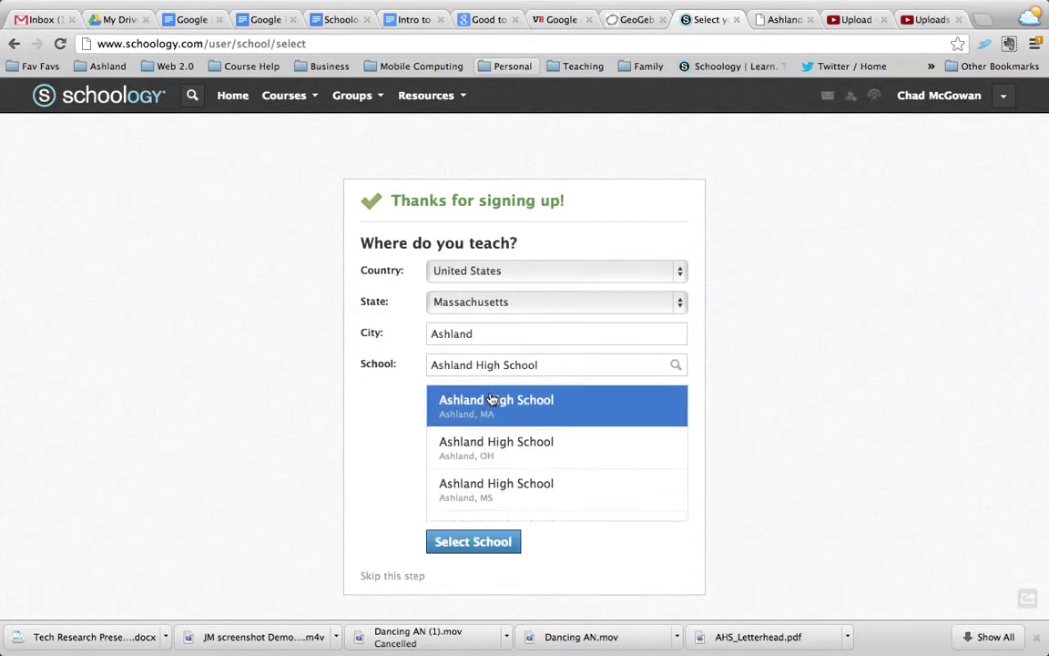
click(462, 544)
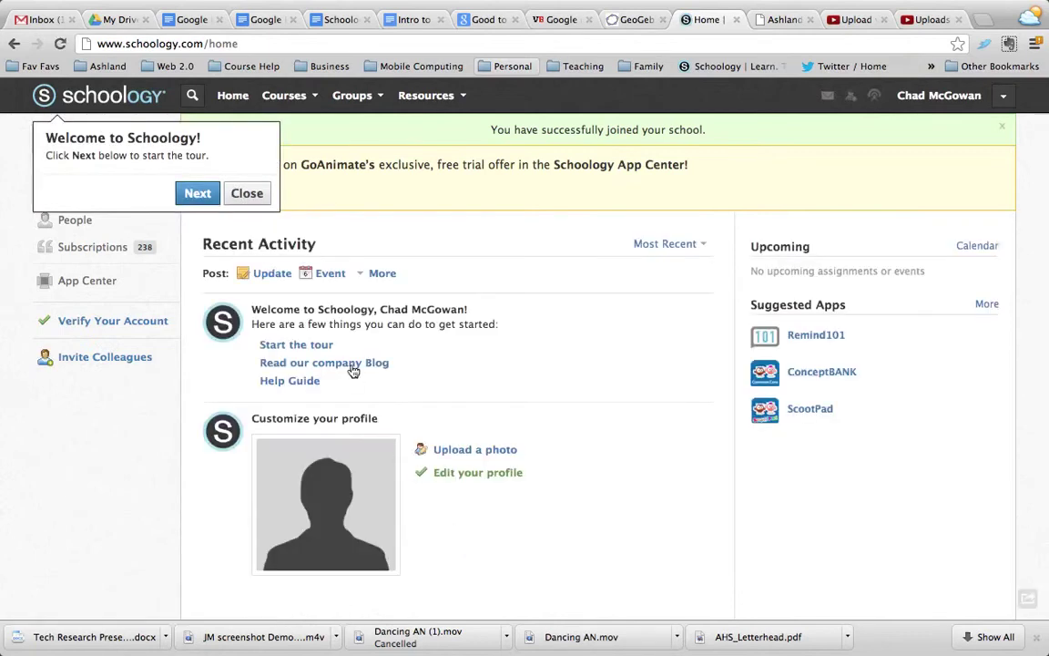
Close the Welcome to Schoology tour and view the Courses list, still empty
click(246, 192)
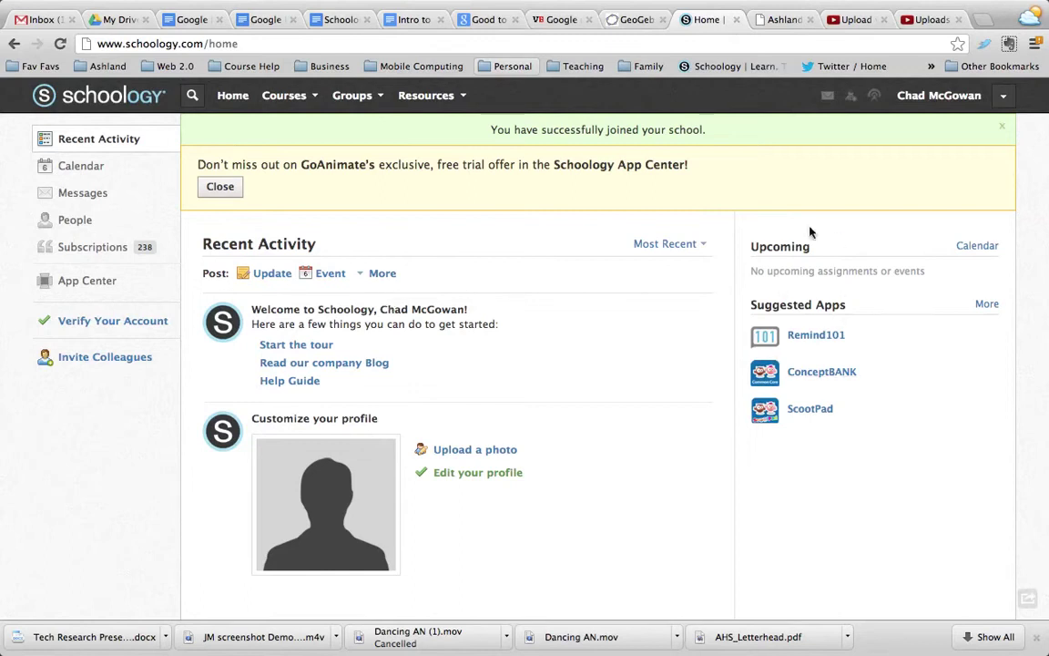
click(286, 95)
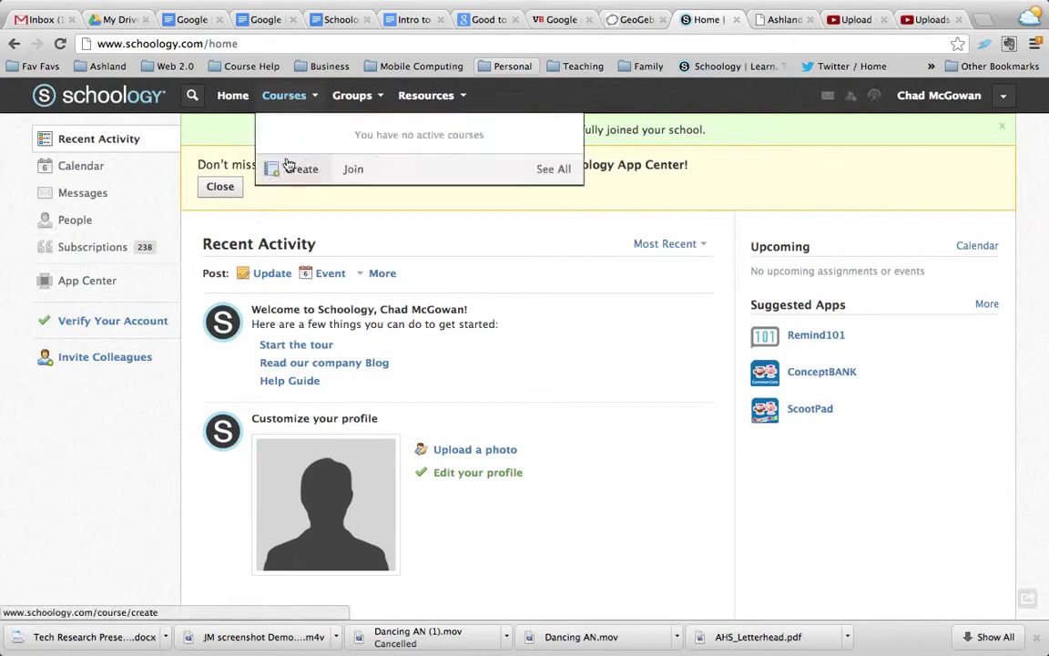
Join Google Apps for Ashland 2013 S: Section 1 by pasting its access code
click(351, 171)
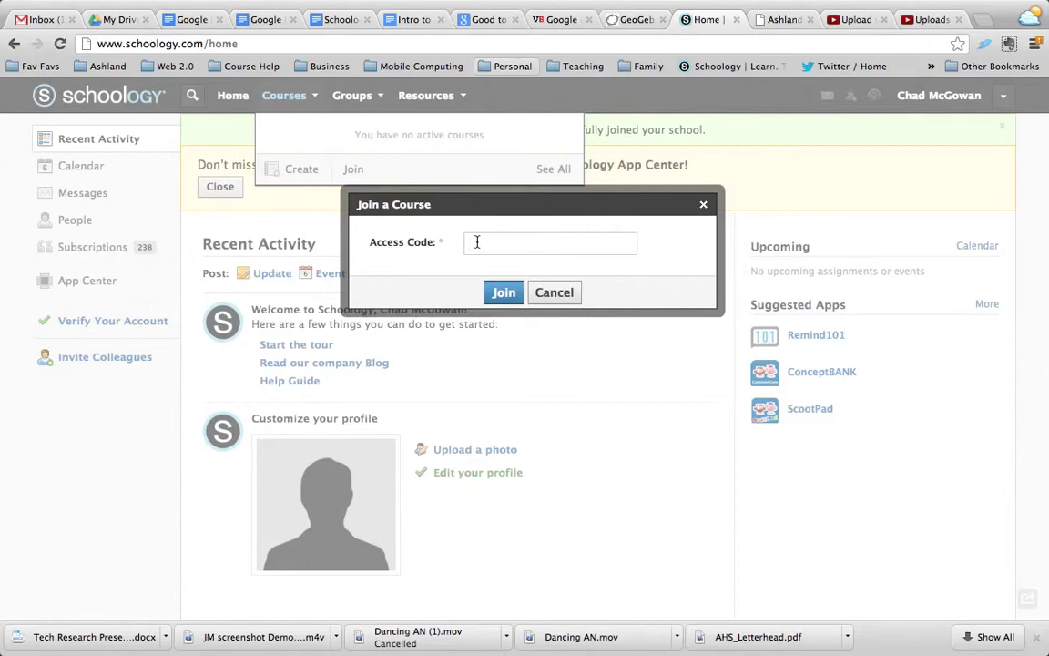
click(504, 293)
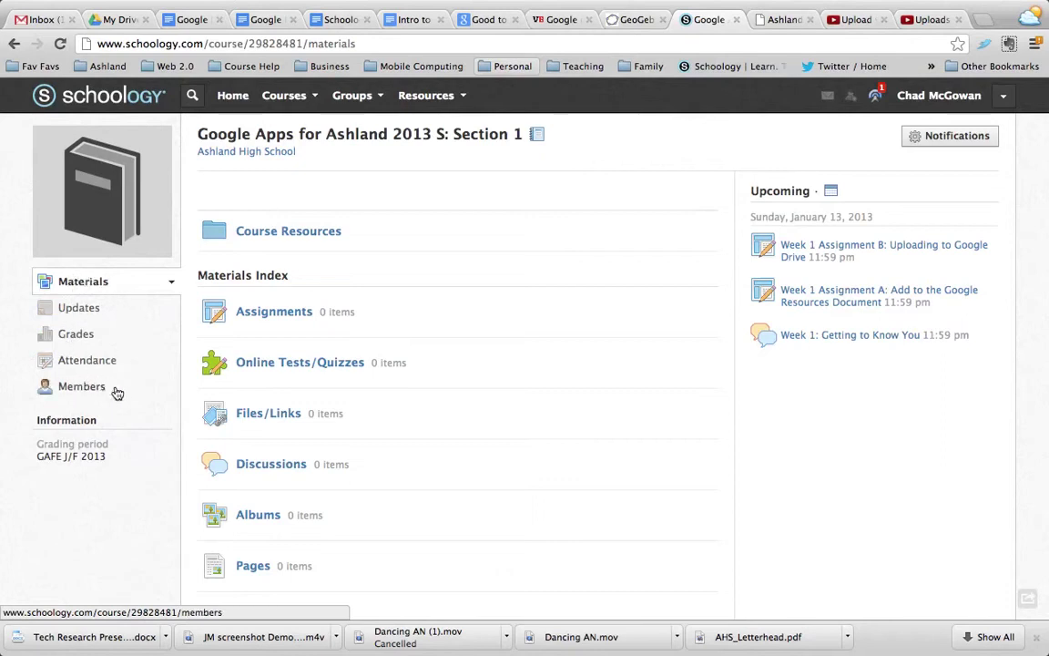
click(300, 100)
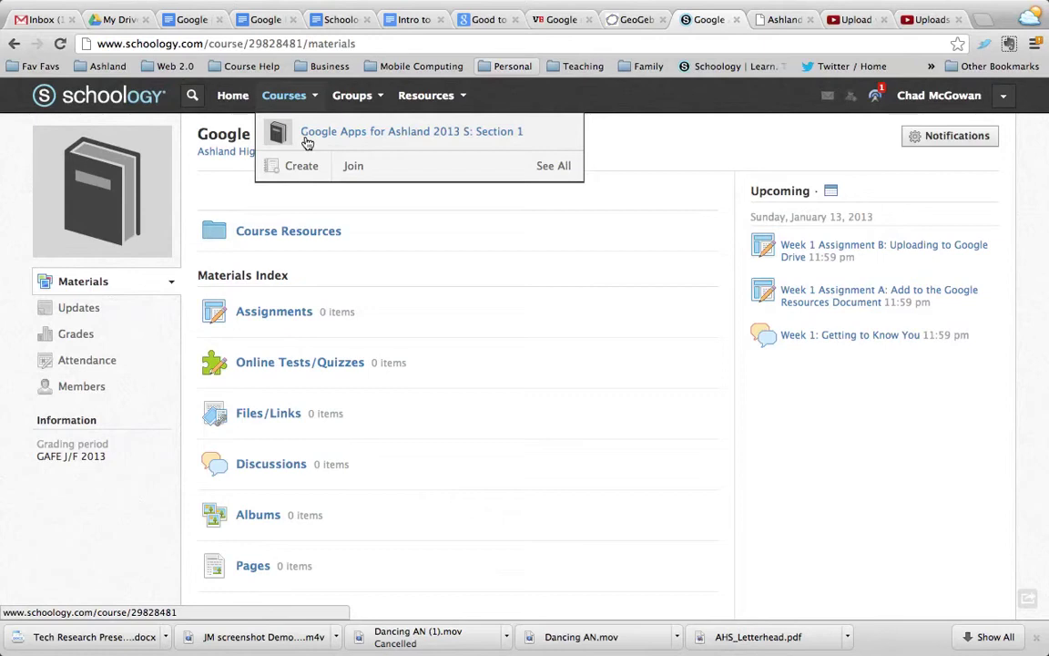
click(132, 103)
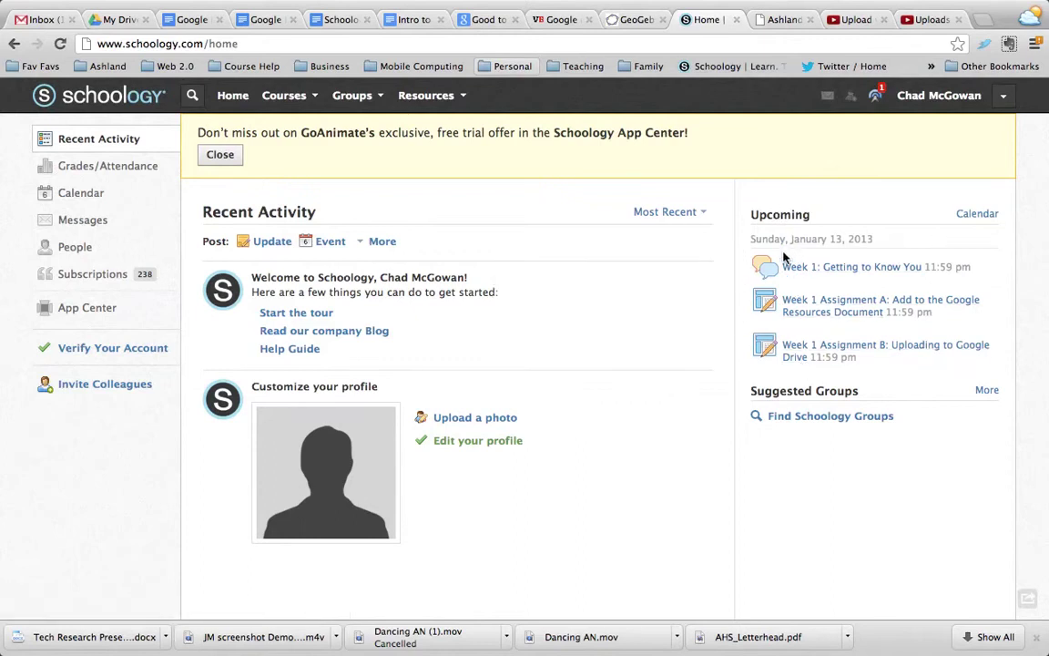
click(290, 95)
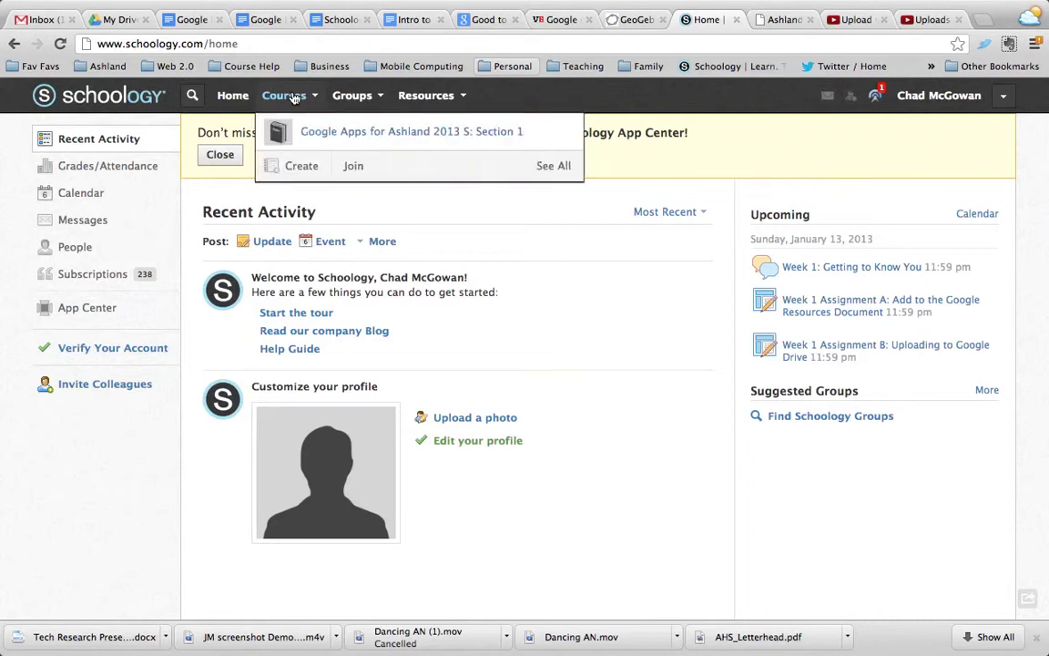
click(312, 130)
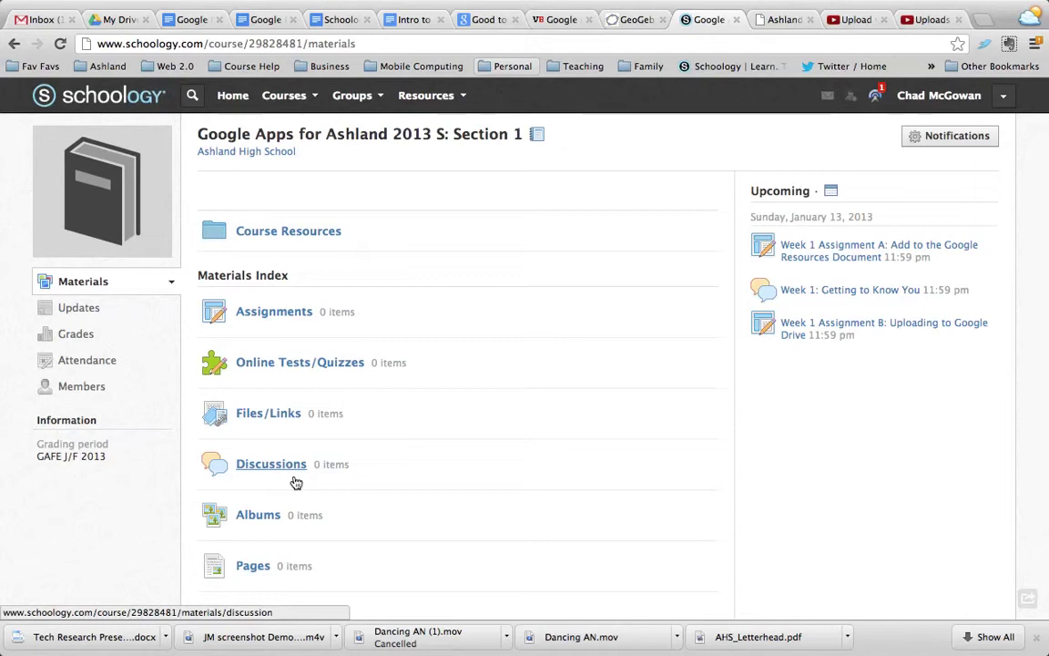
Look inside Course Resources, return to the materials, then open the course Discussions
scroll(295, 481, down, 2)
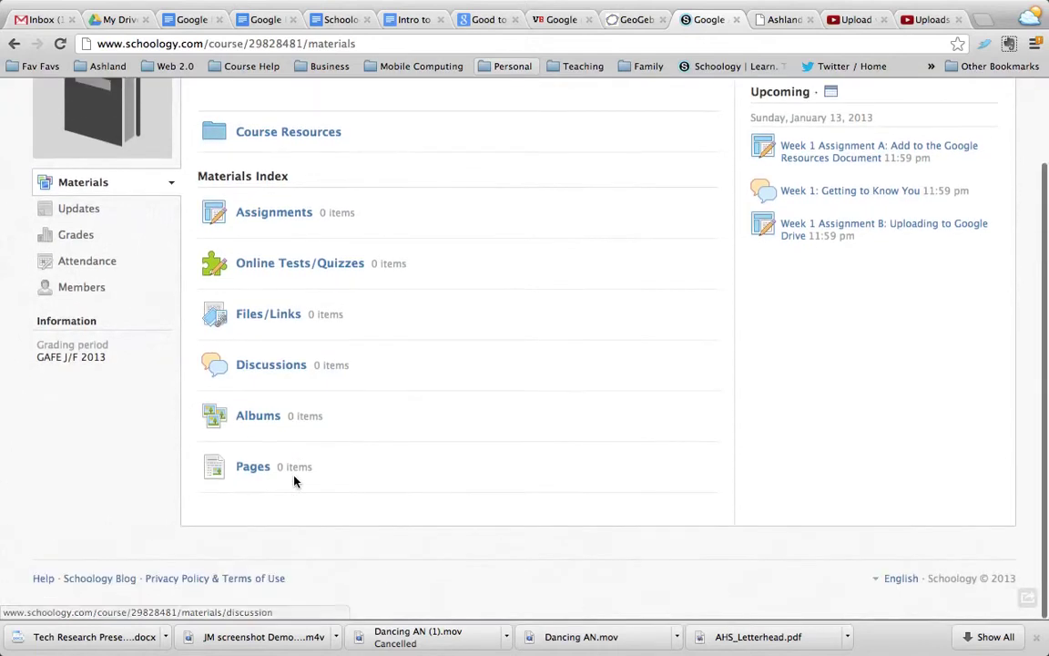
scroll(295, 480, up, 1)
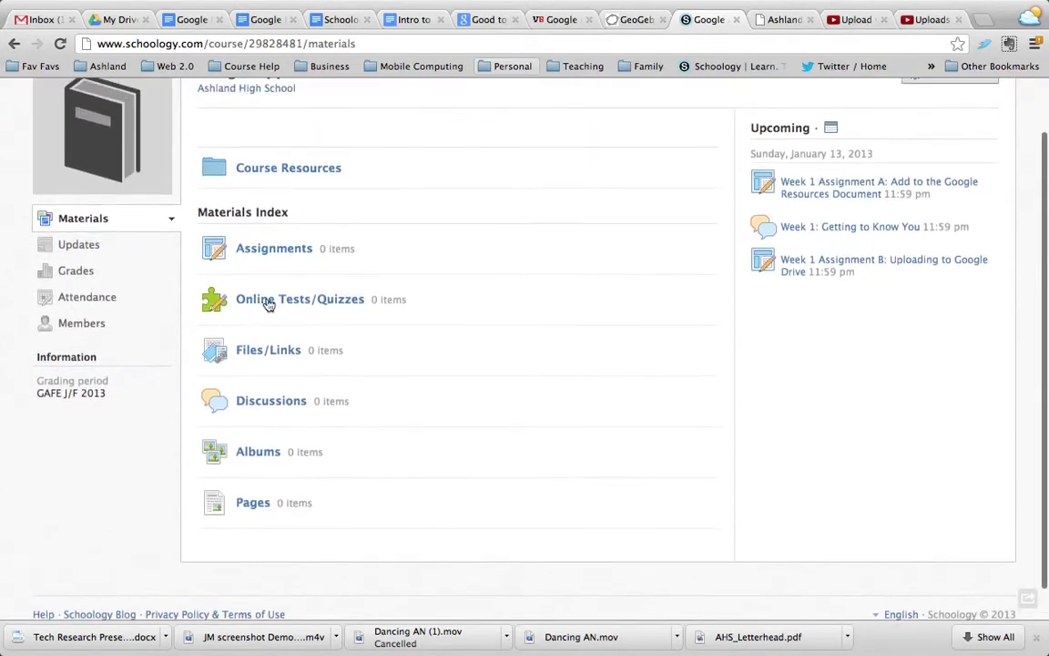
click(260, 173)
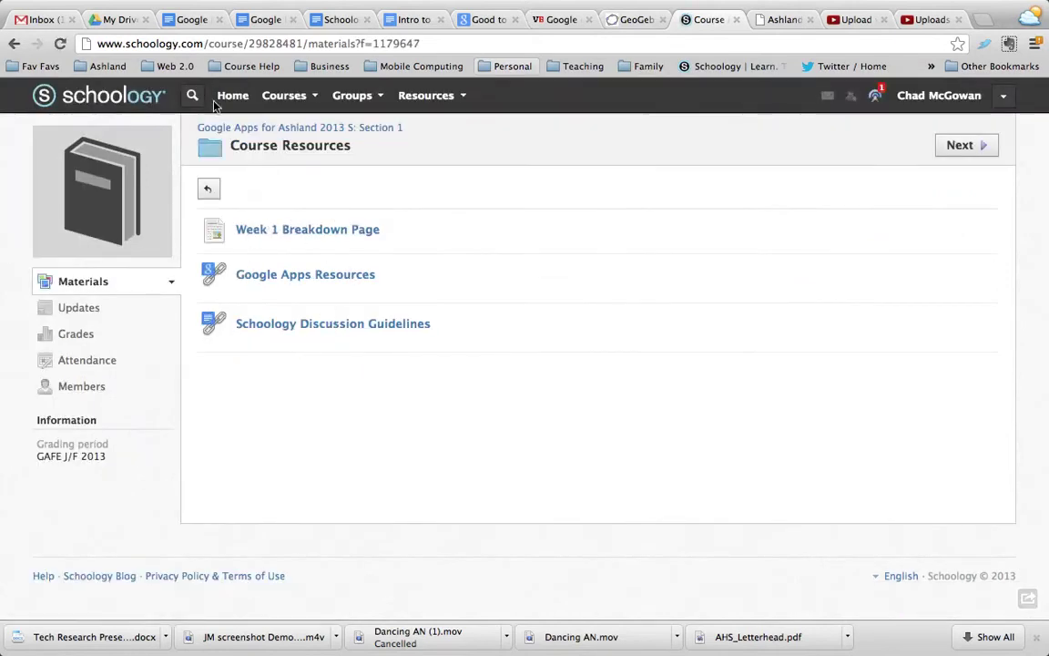
click(208, 194)
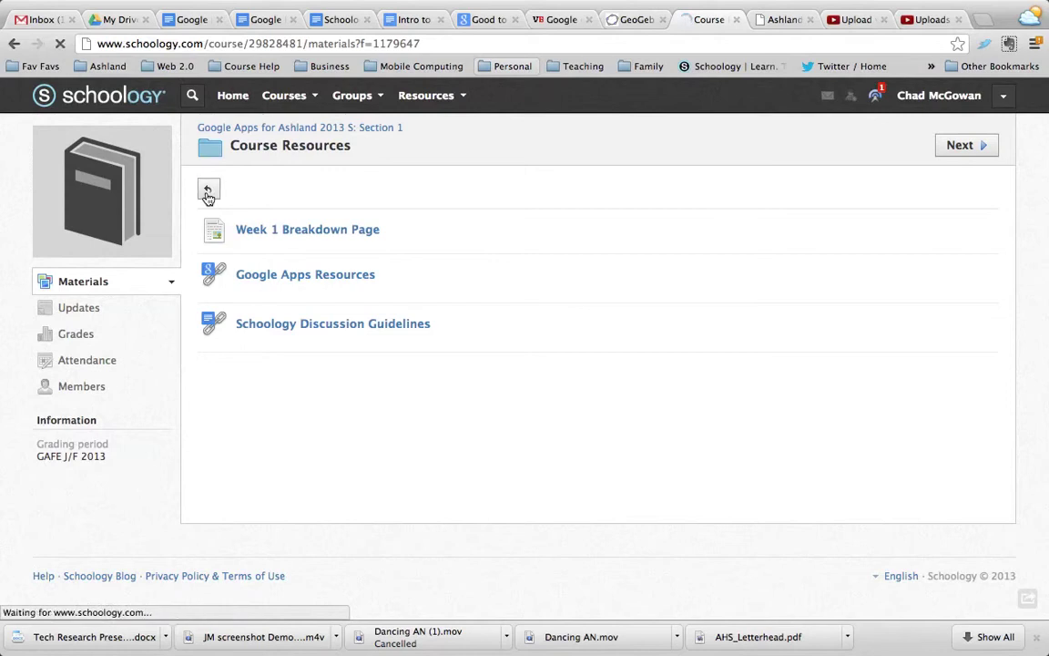
scroll(346, 363, down, 1)
scroll(346, 363, down, 3)
click(269, 368)
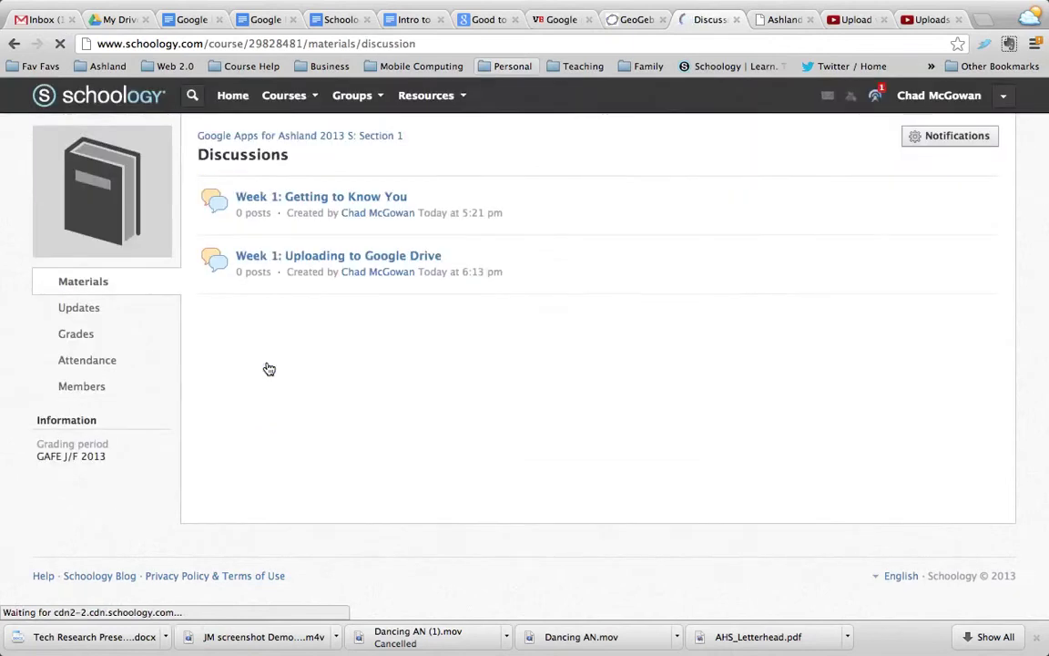